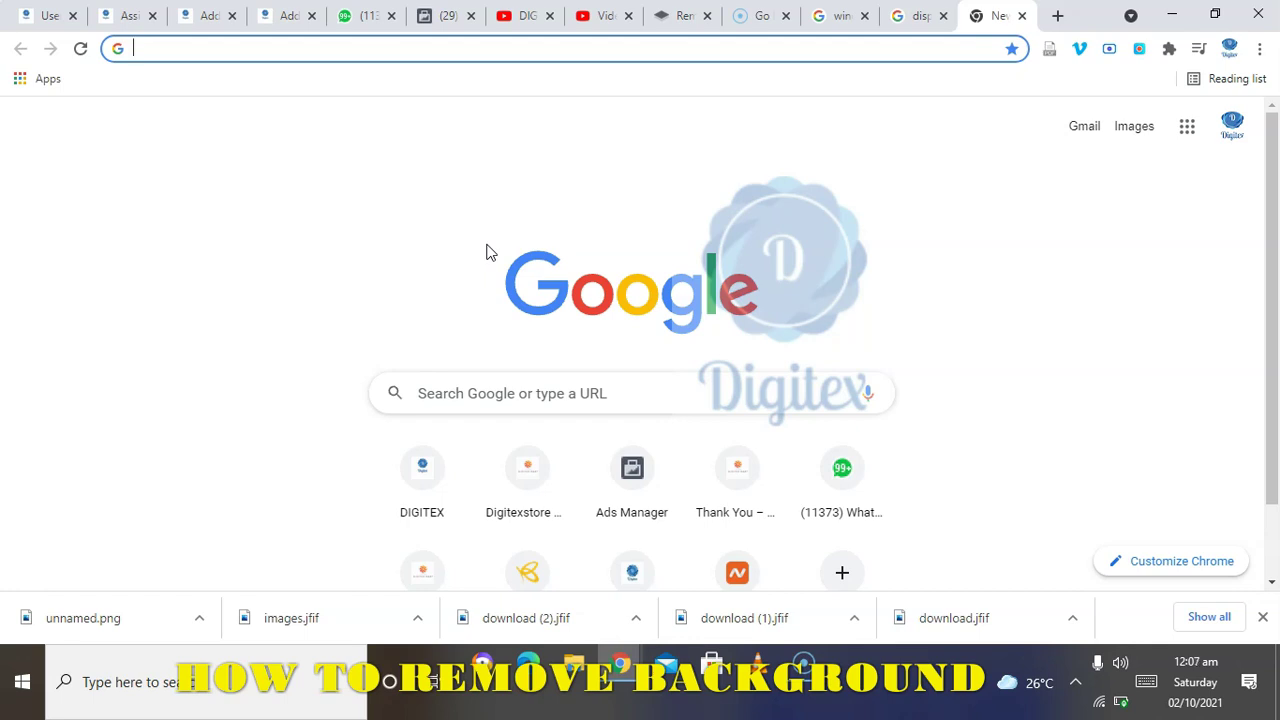
# Step: Load remove.bg in Chrome by typing 'RE' and accepting the remove.bg address suggestion
pyautogui.click(487, 240)
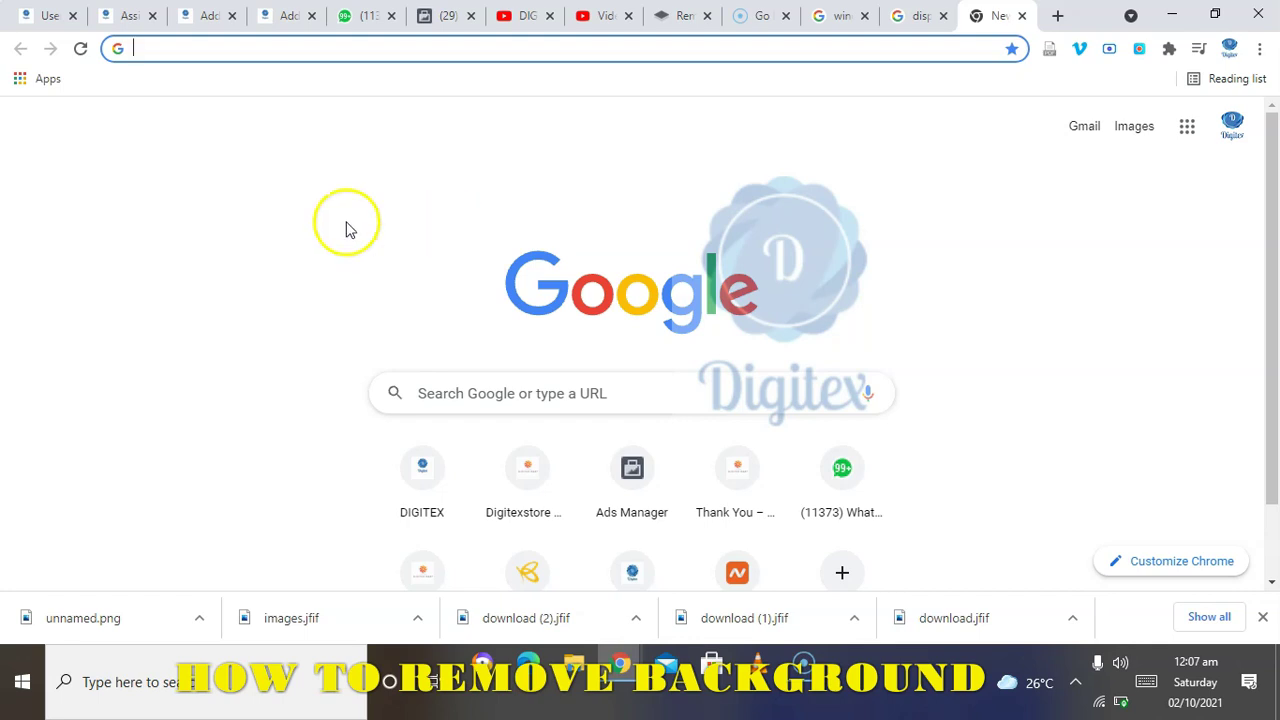
pyautogui.click(406, 53)
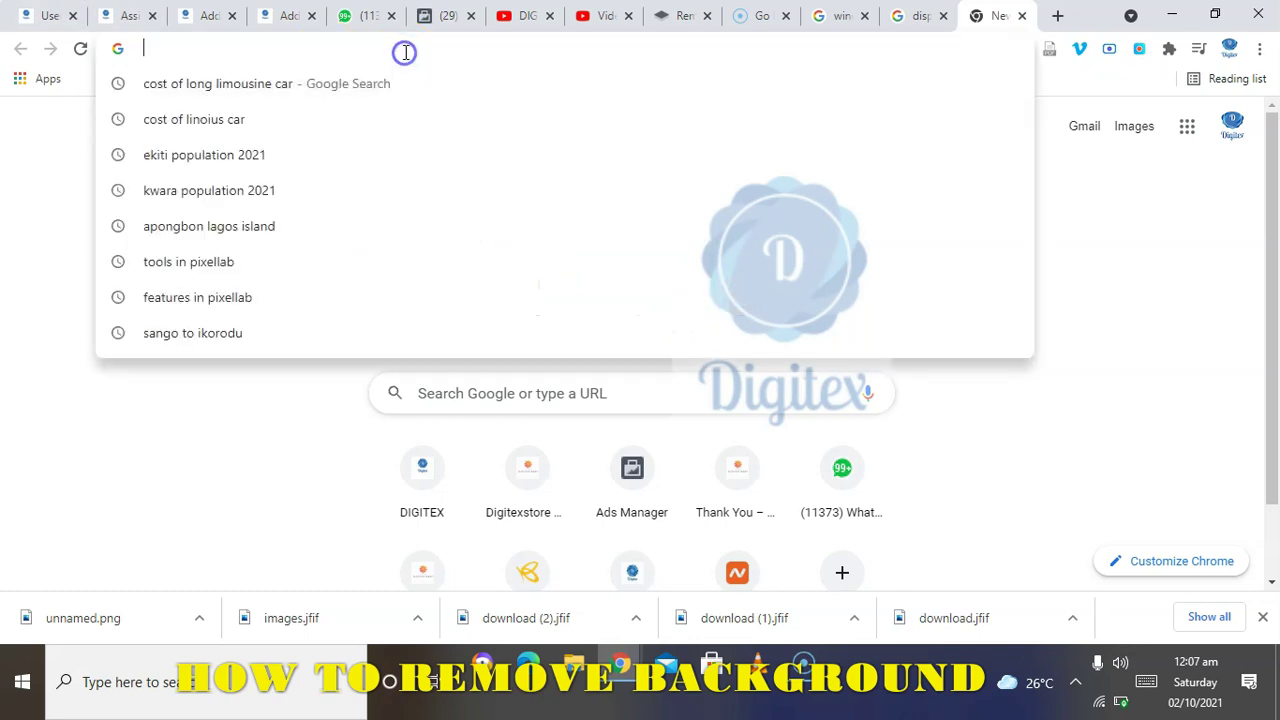
pyautogui.write('RE')
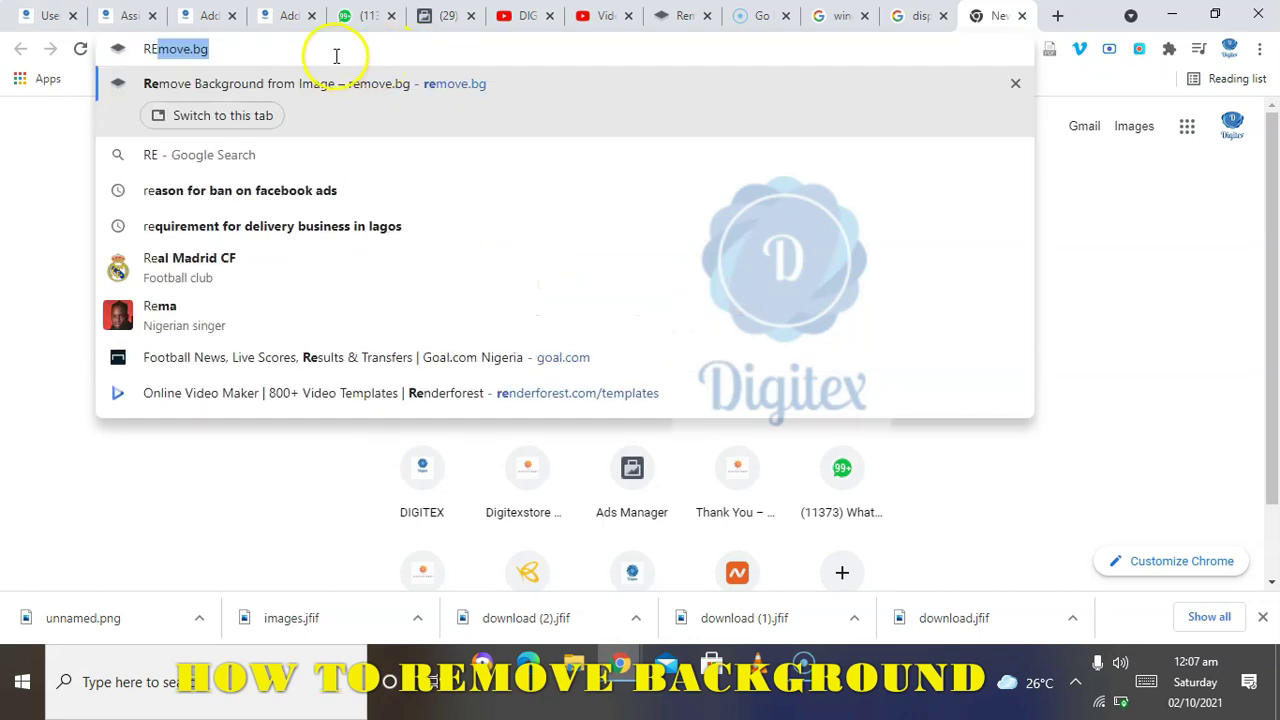
pyautogui.click(335, 53)
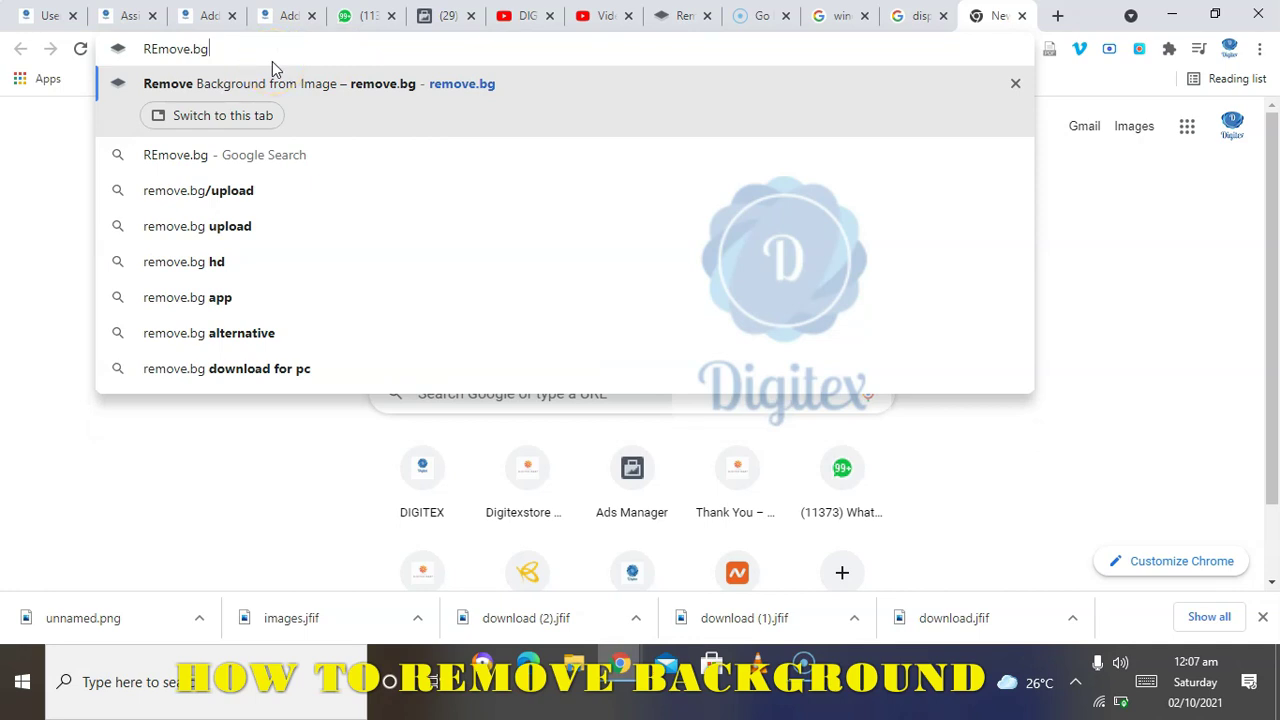
pyautogui.press('Return')
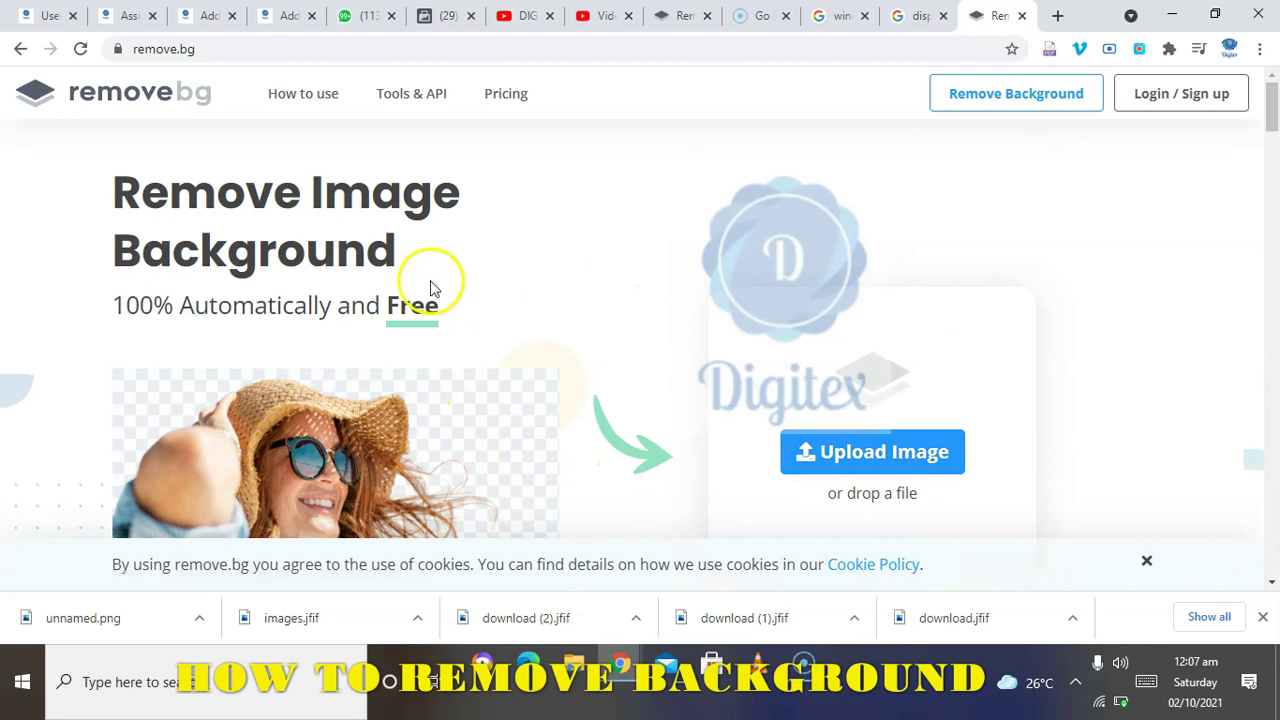
# Step: Dismiss the low-battery notice, go to Upload Image, and open the Downloads file picker
pyautogui.scroll(-1, 765, 312)
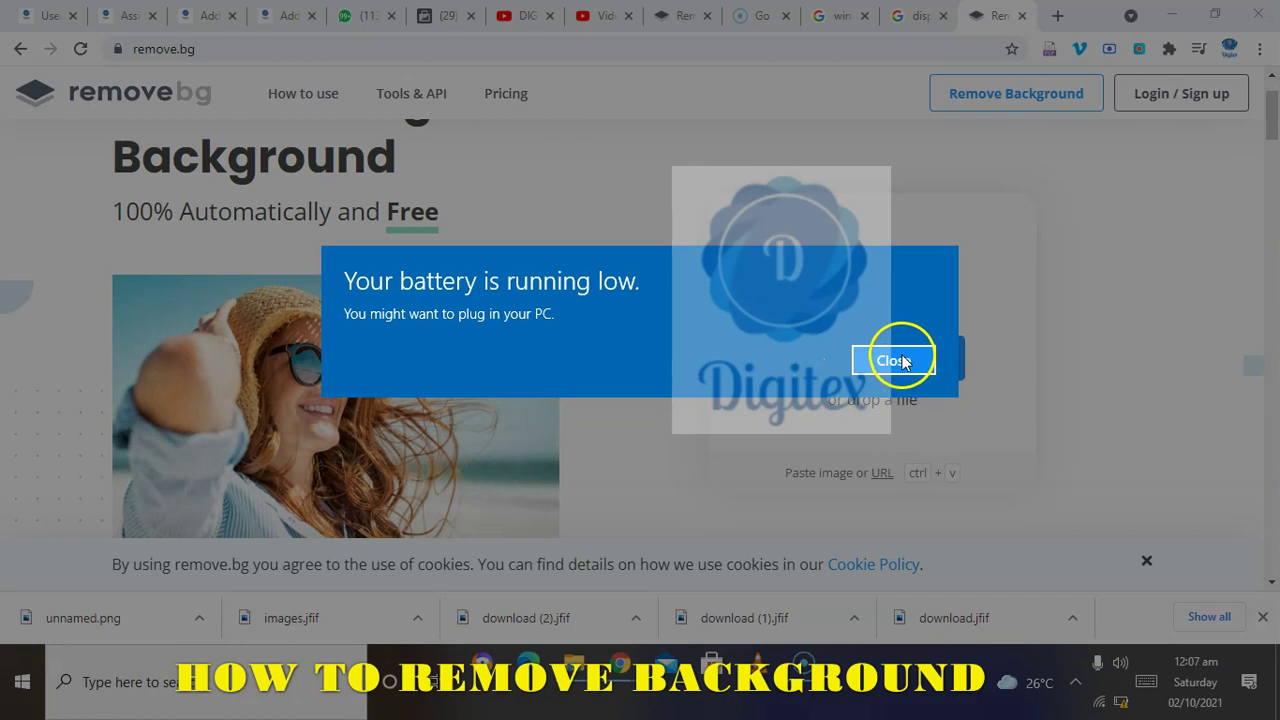
pyautogui.click(902, 361)
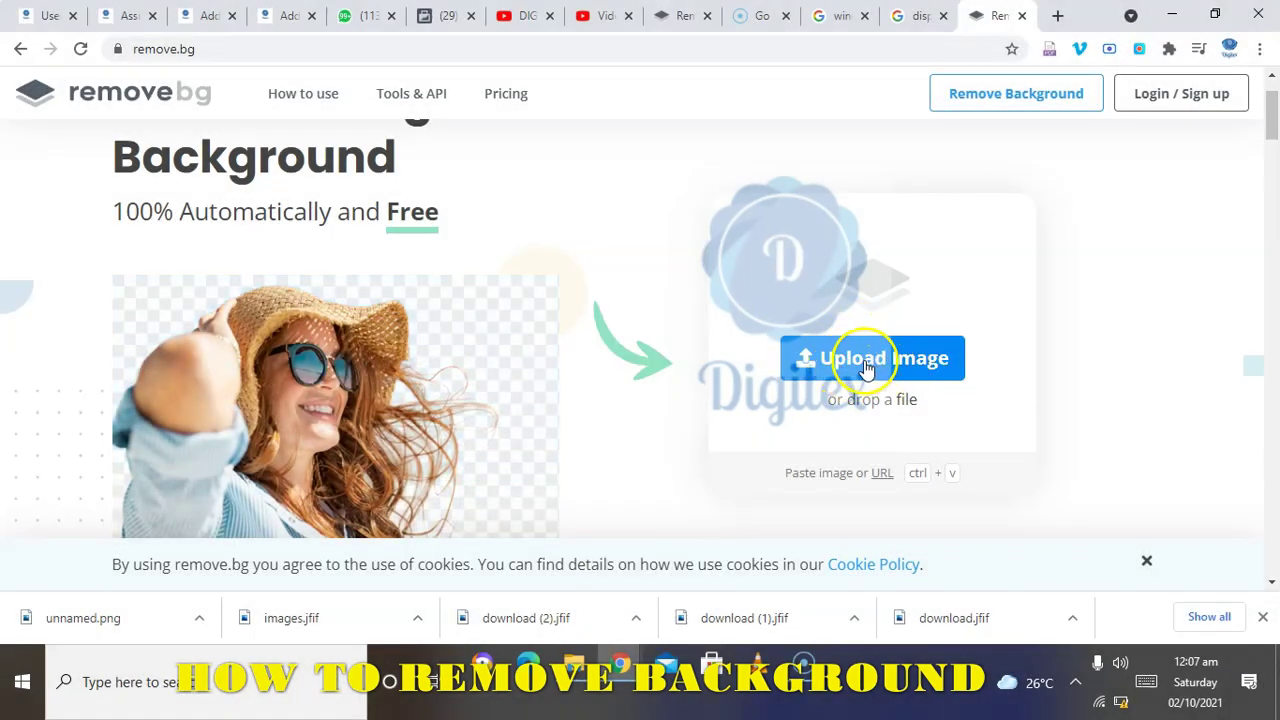
pyautogui.click(866, 368)
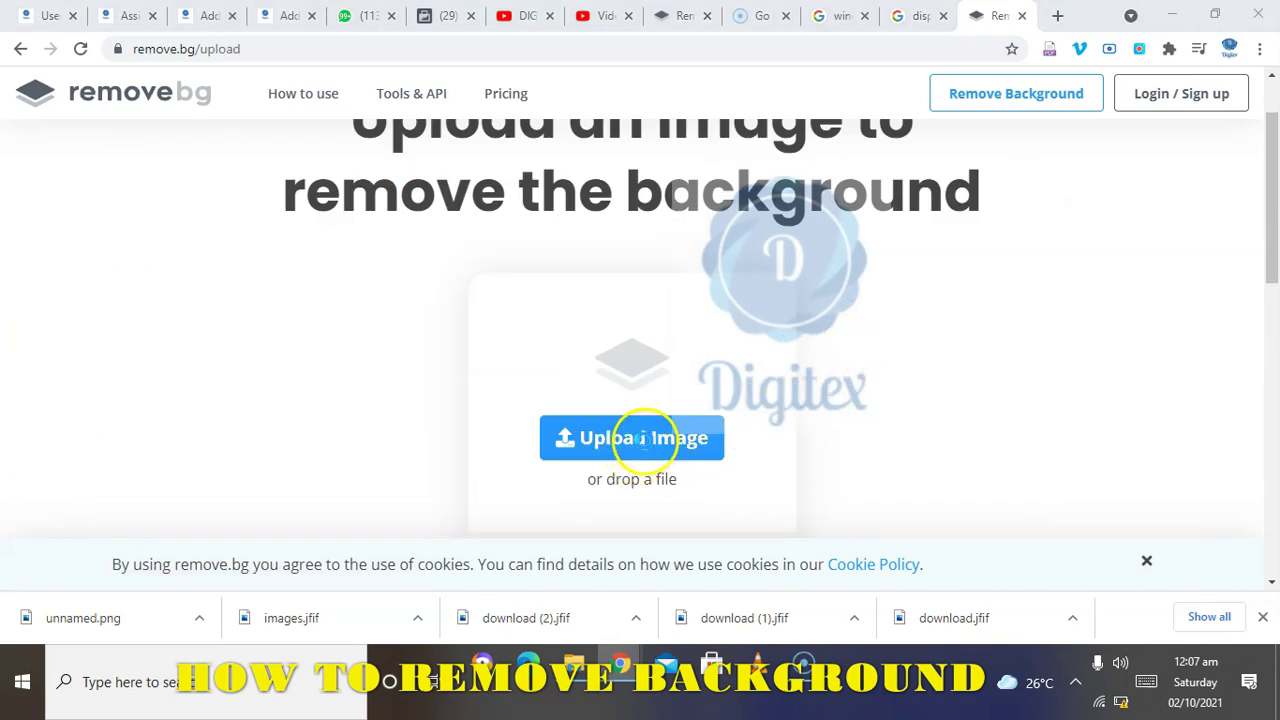
pyautogui.click(646, 449)
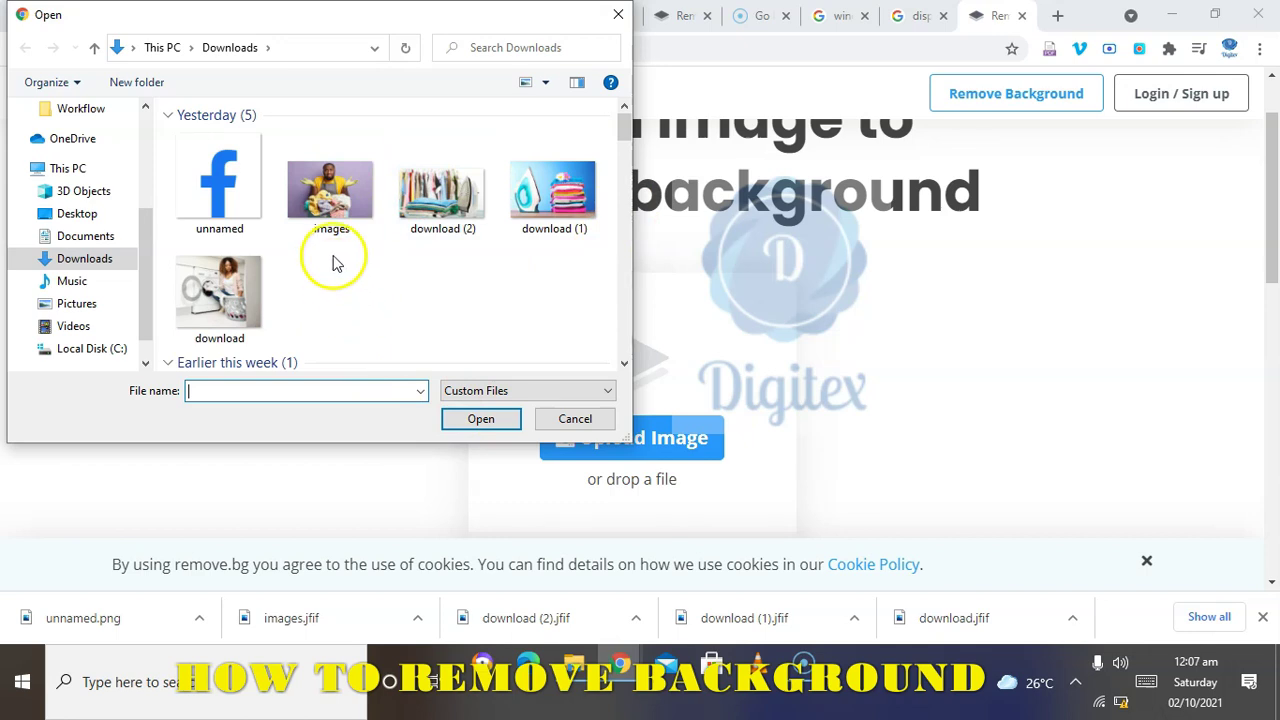
# Step: Upload the 'images' photo and download its cut-out as images-removebg-preview.png
pyautogui.scroll(-1, 351, 215)
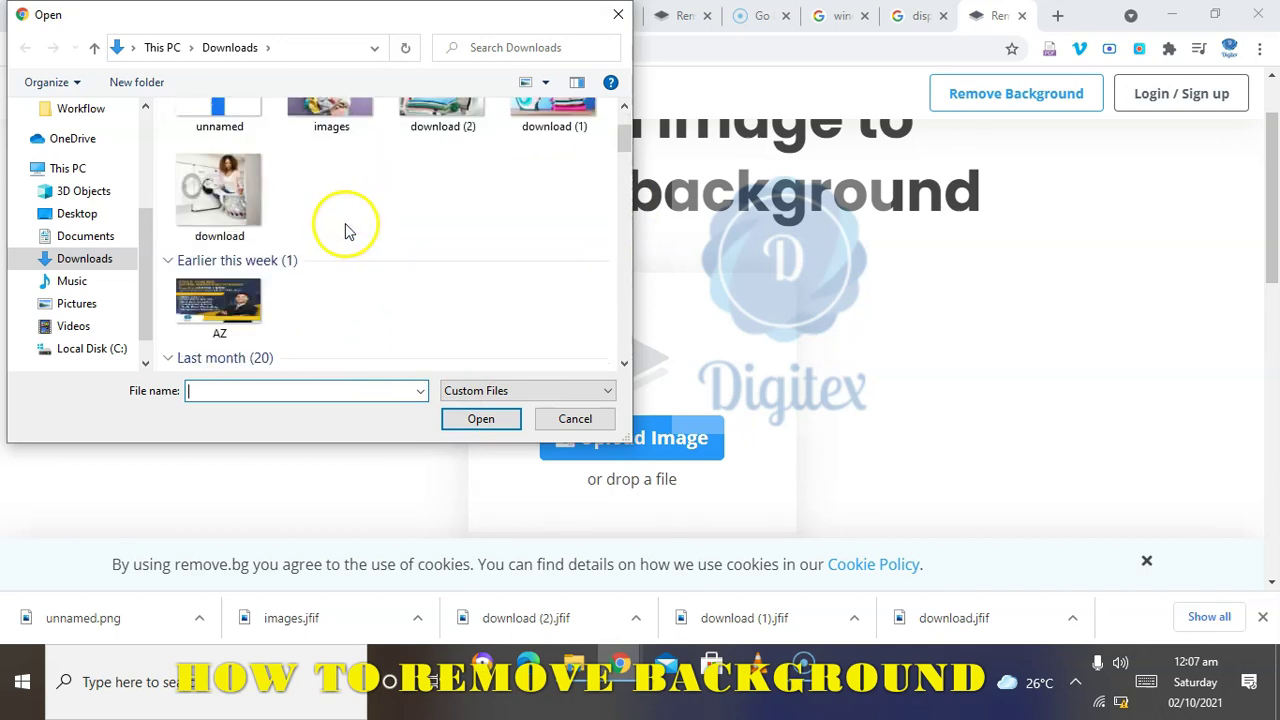
pyautogui.scroll(1, 346, 231)
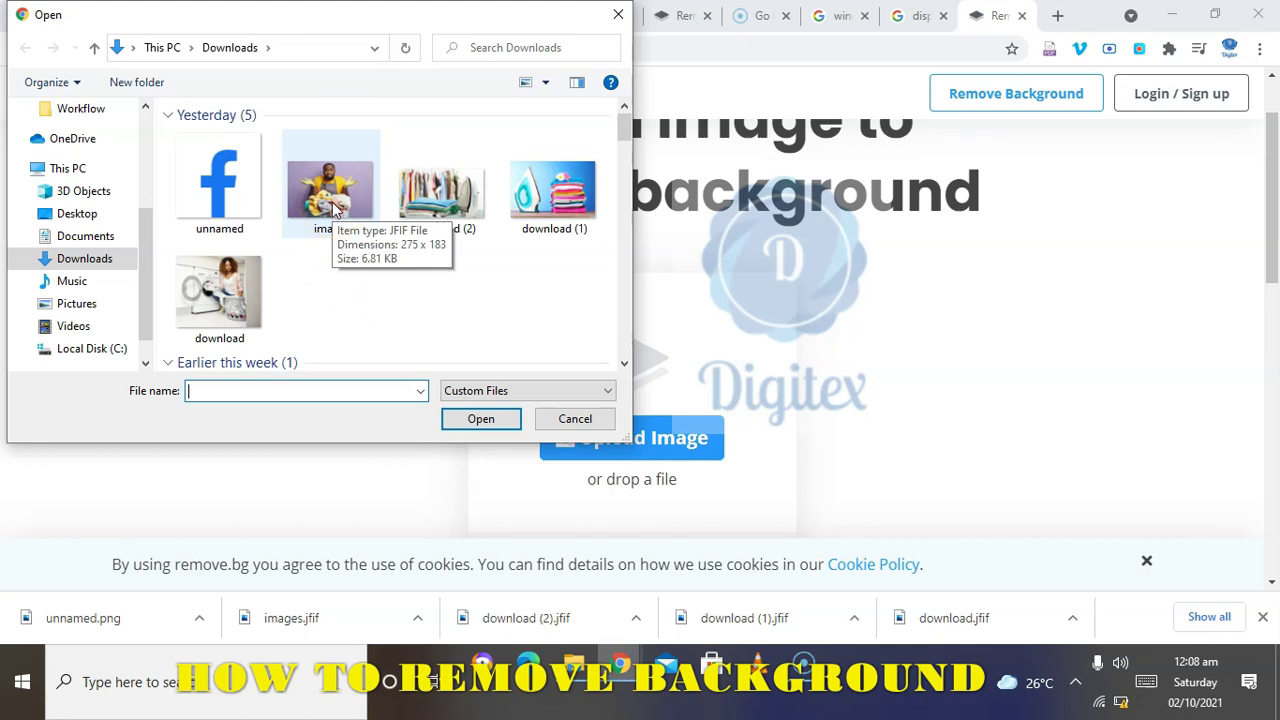
pyautogui.click(333, 207)
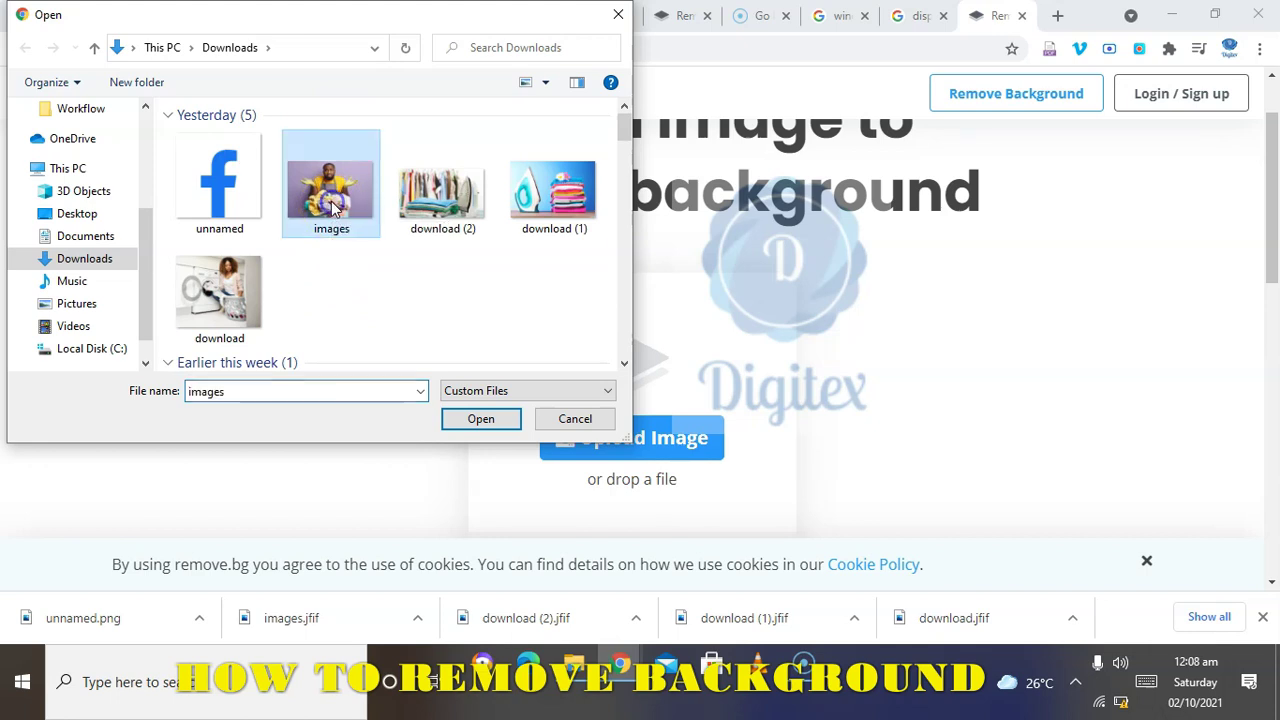
pyautogui.click(475, 420)
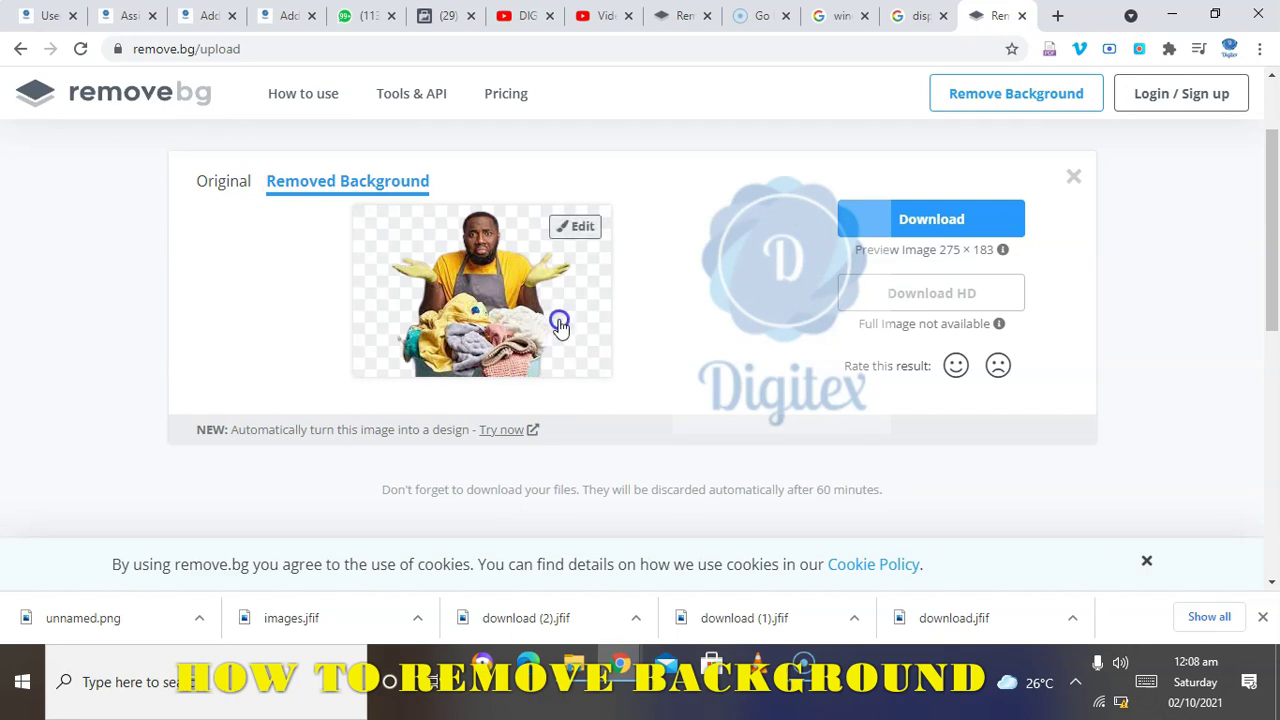
pyautogui.click(903, 226)
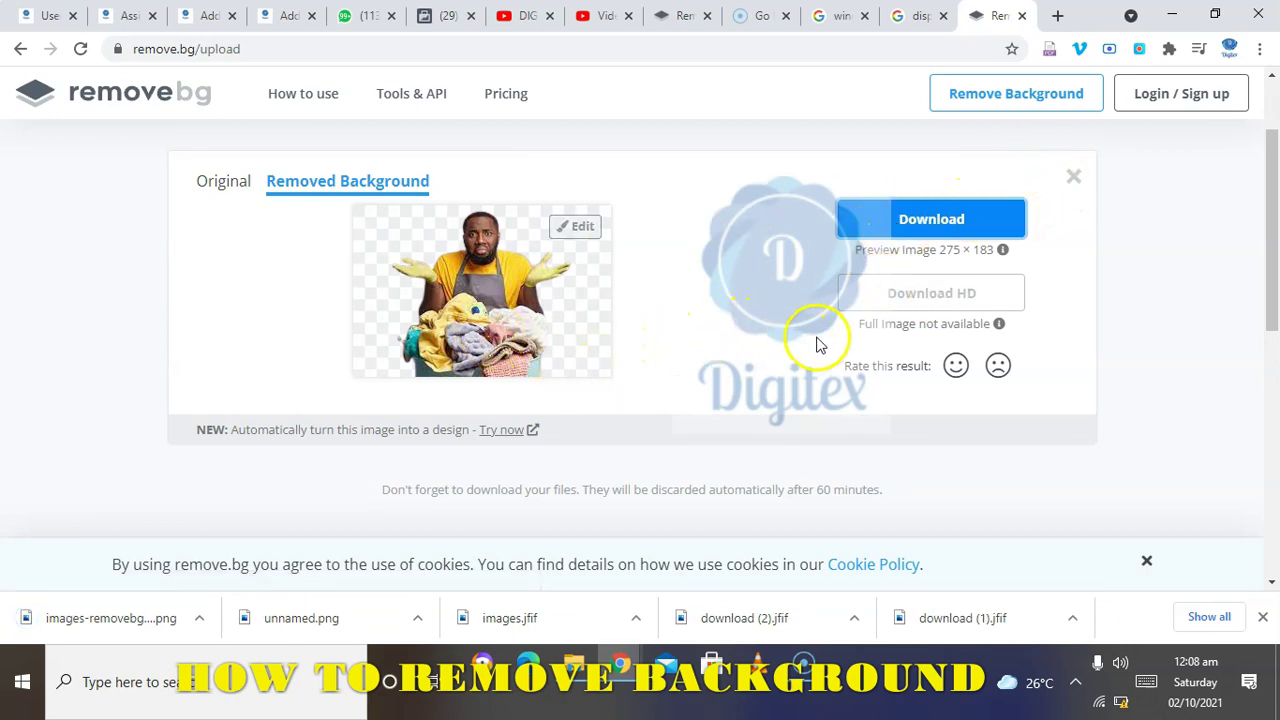
# Step: Upload the 'unnamed' Facebook logo image to get its 500 × 500 transparent cut-out
pyautogui.scroll(2, 560, 350)
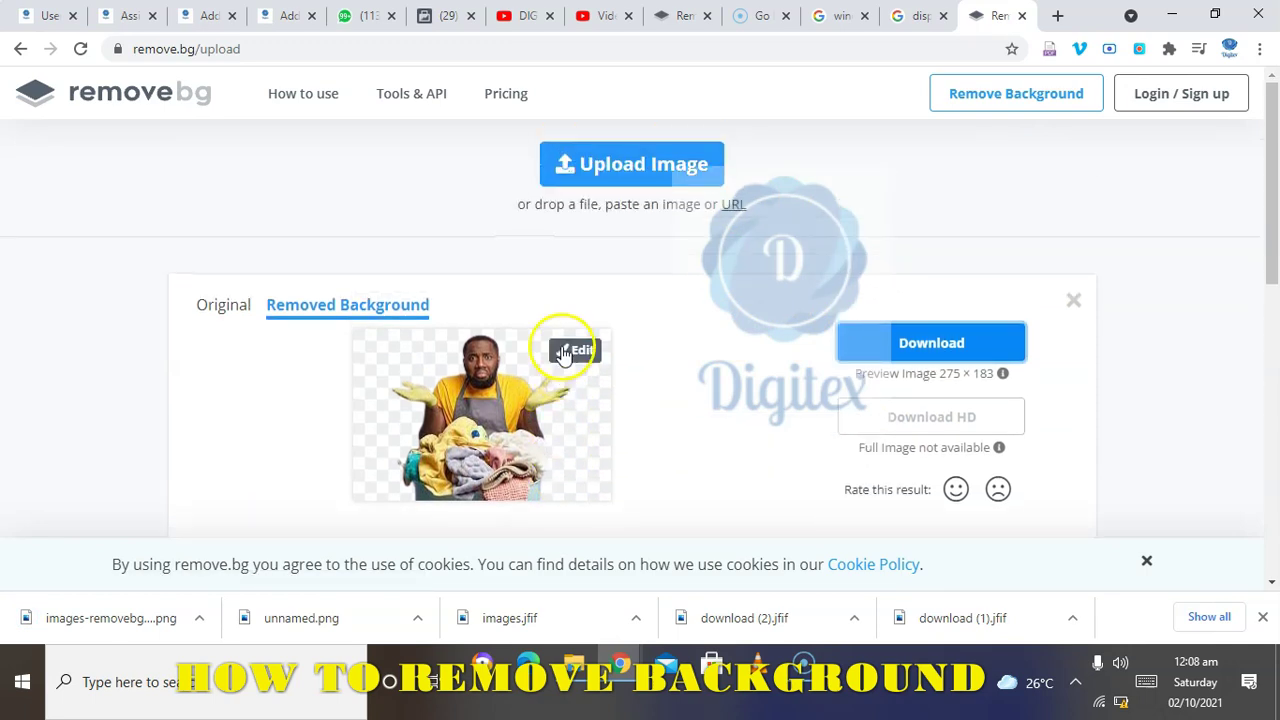
pyautogui.click(622, 170)
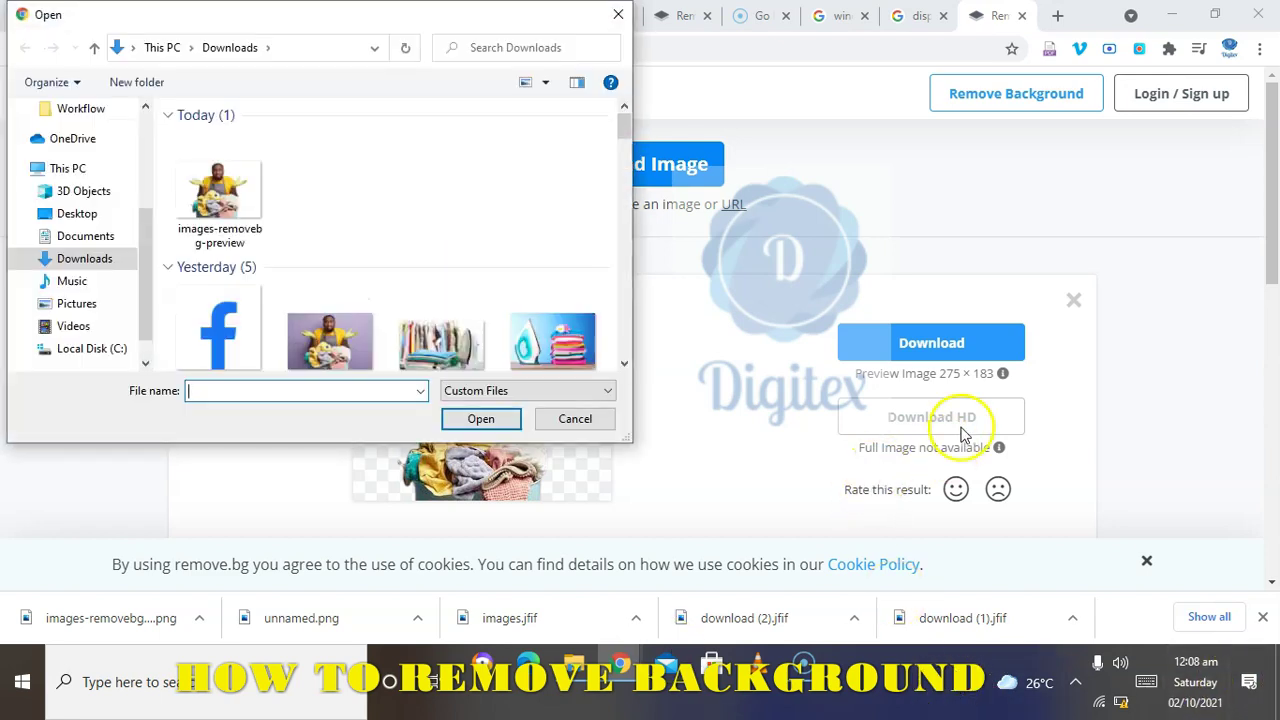
pyautogui.doubleClick(225, 341)
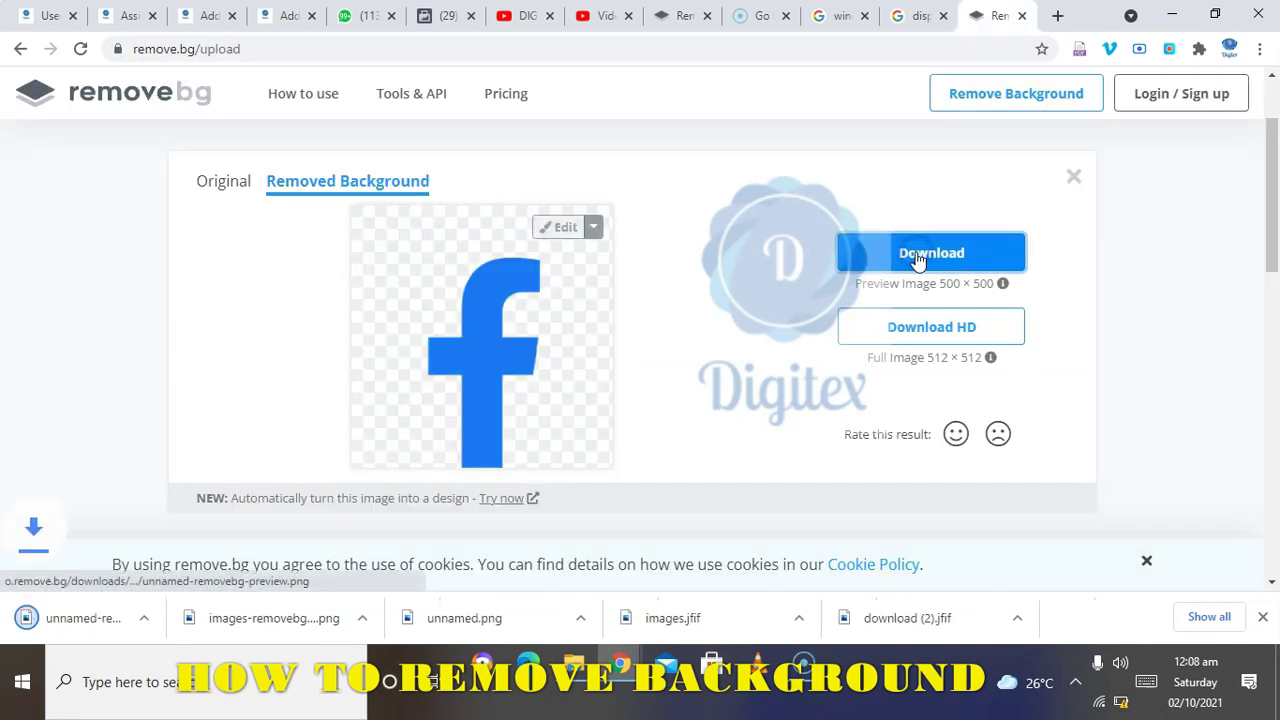
pyautogui.scroll(1, 466, 323)
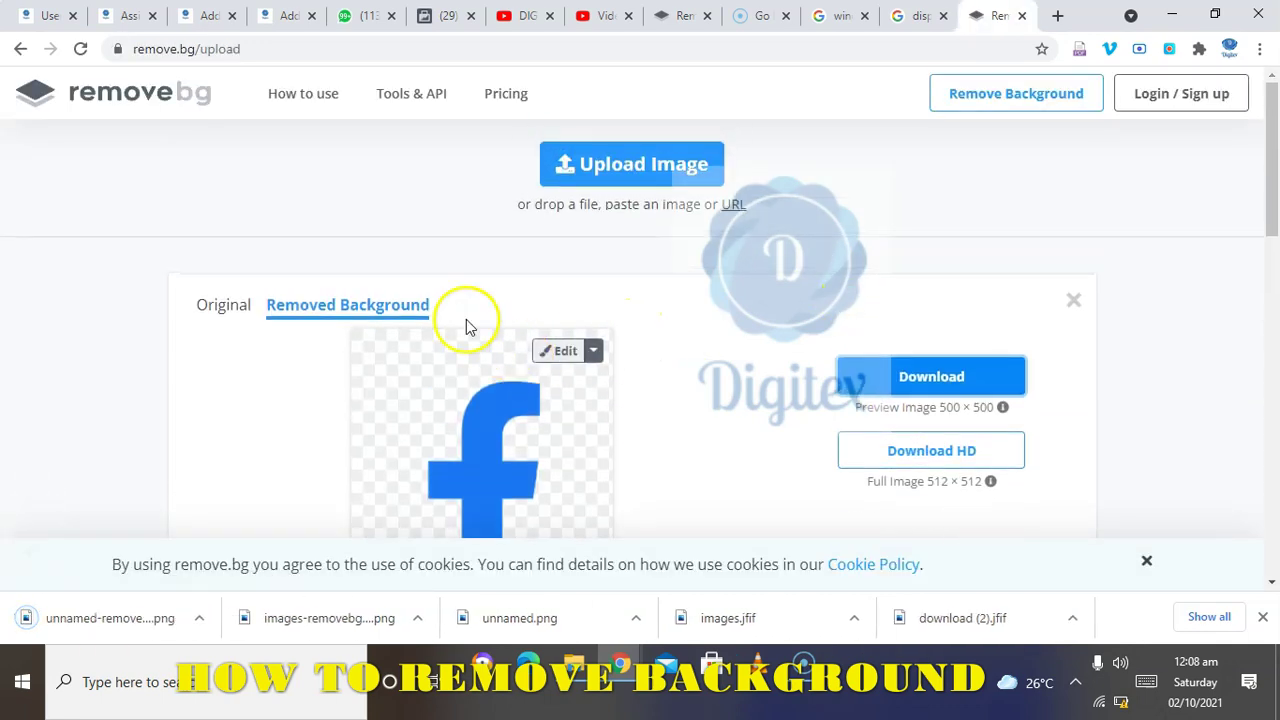
# Step: Upload 'download (2)' and save the iron cut-out as download_2_-removebg-preview.png
pyautogui.click(612, 168)
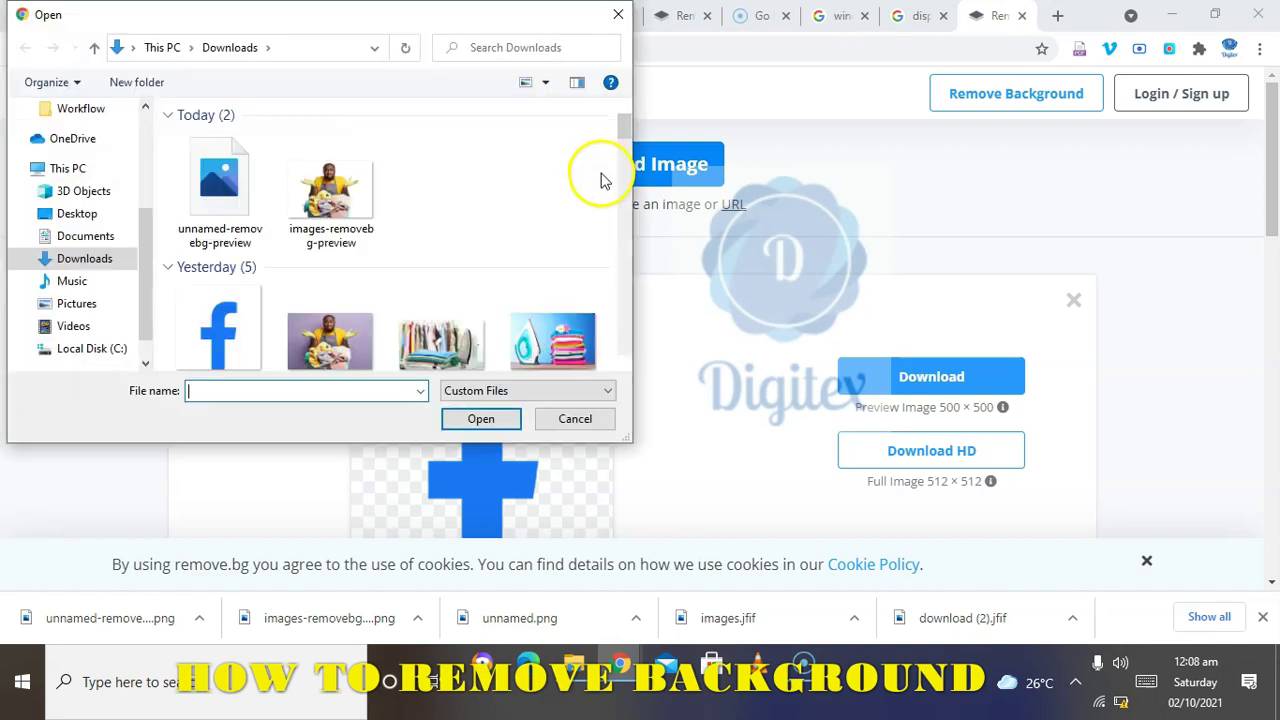
pyautogui.doubleClick(460, 340)
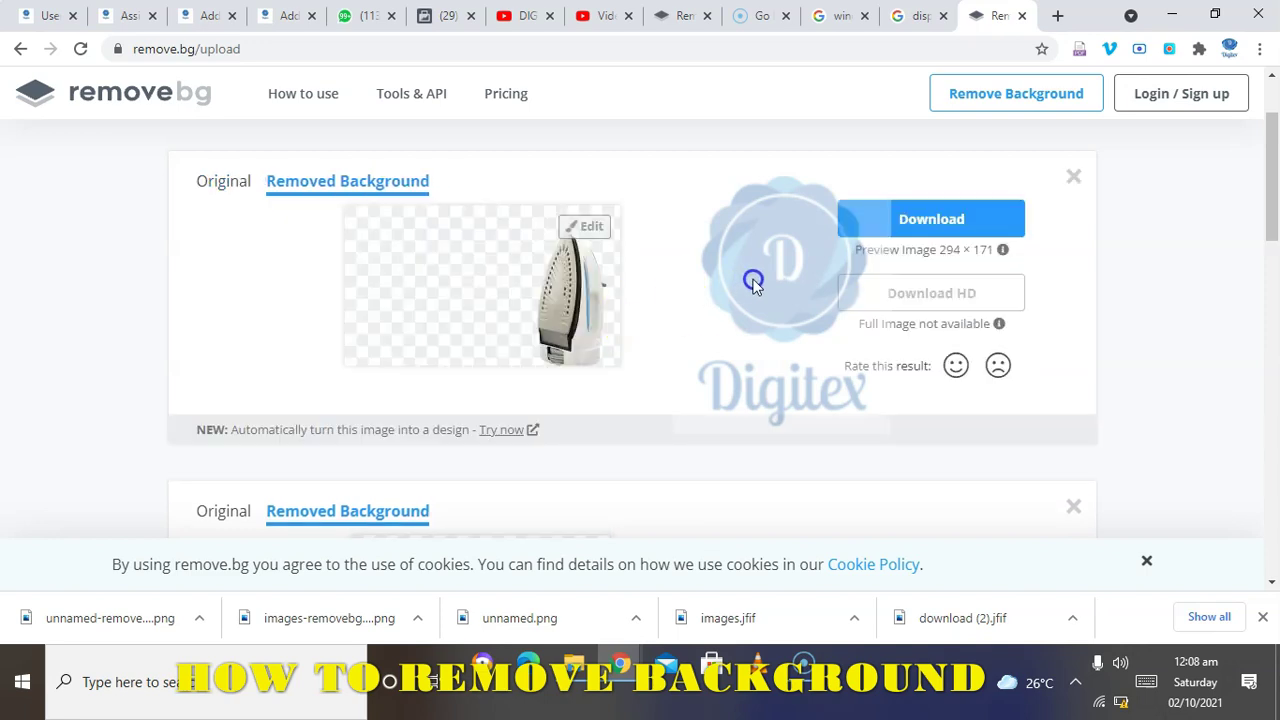
pyautogui.click(918, 224)
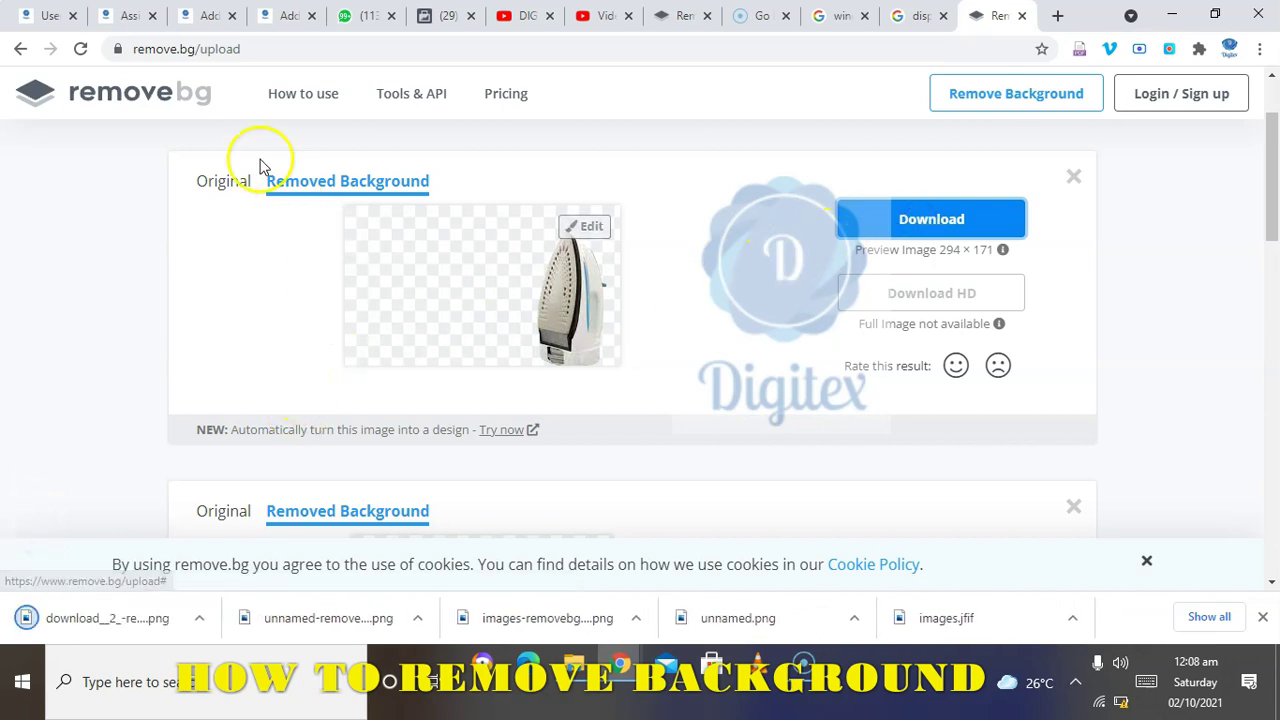
pyautogui.scroll(2, 640, 323)
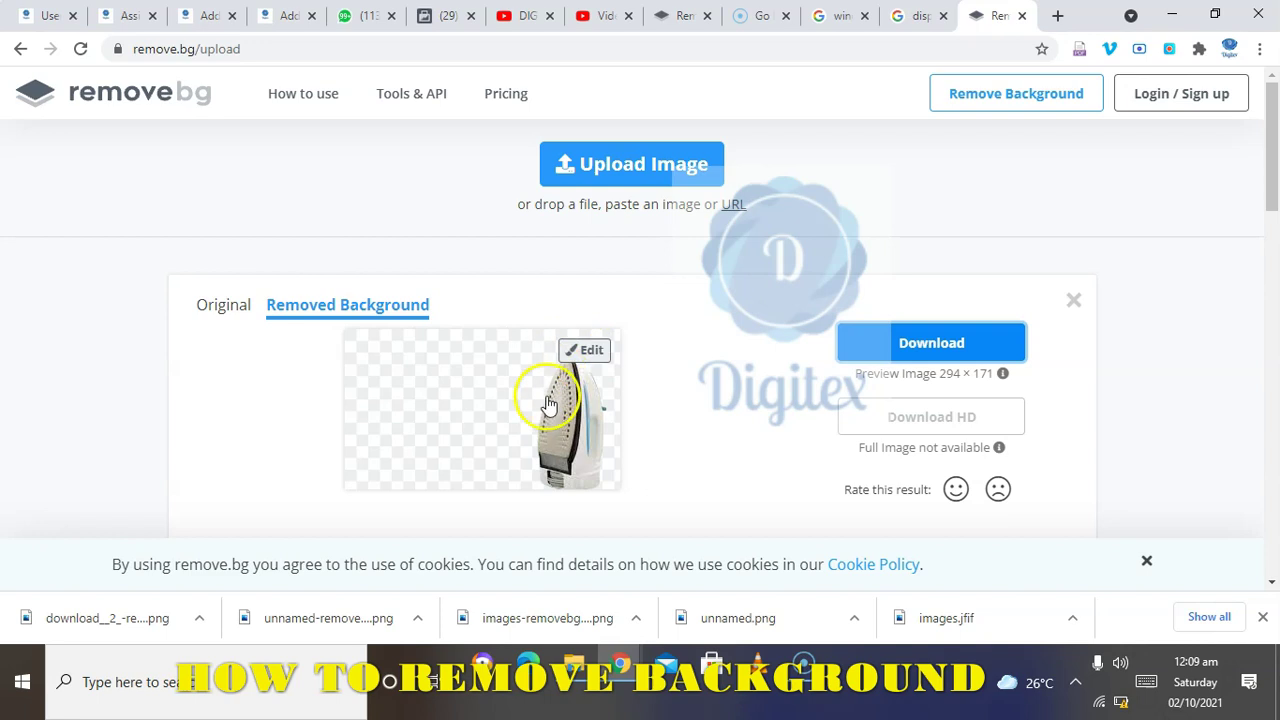
# Step: Put the iron on the first Blur background in the editor, browse photos, then close it
pyautogui.click(581, 352)
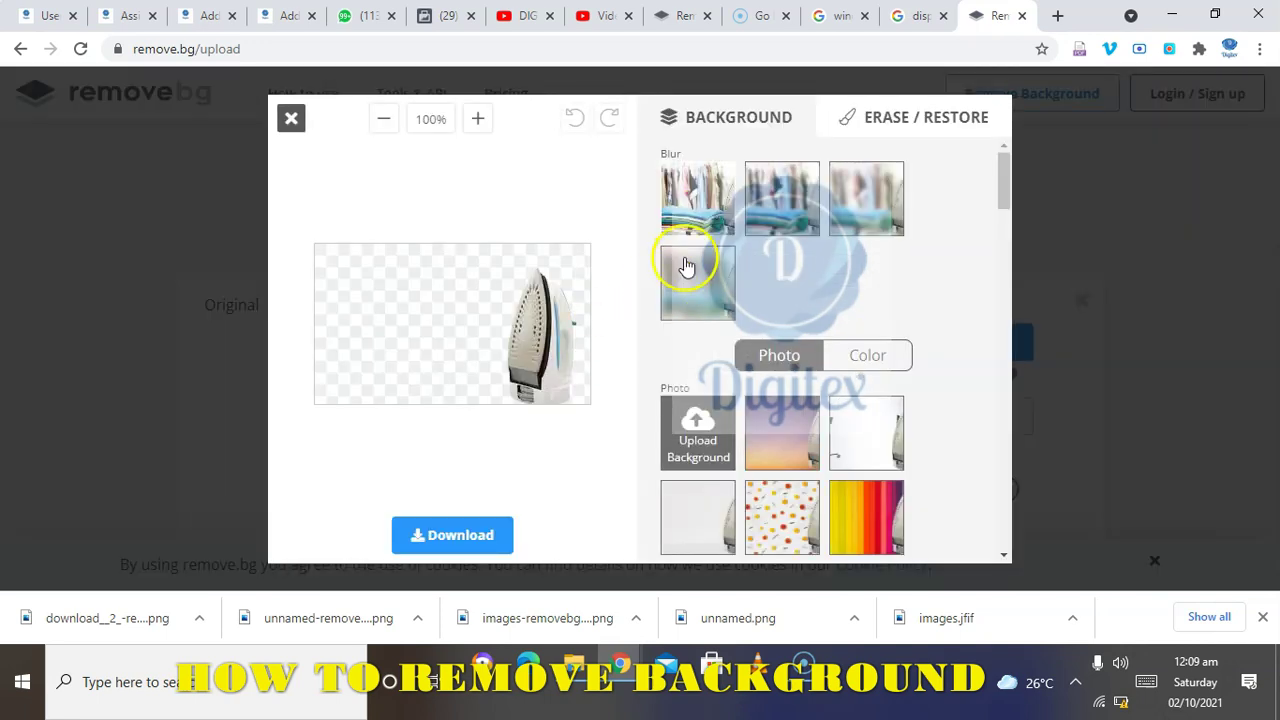
pyautogui.click(697, 215)
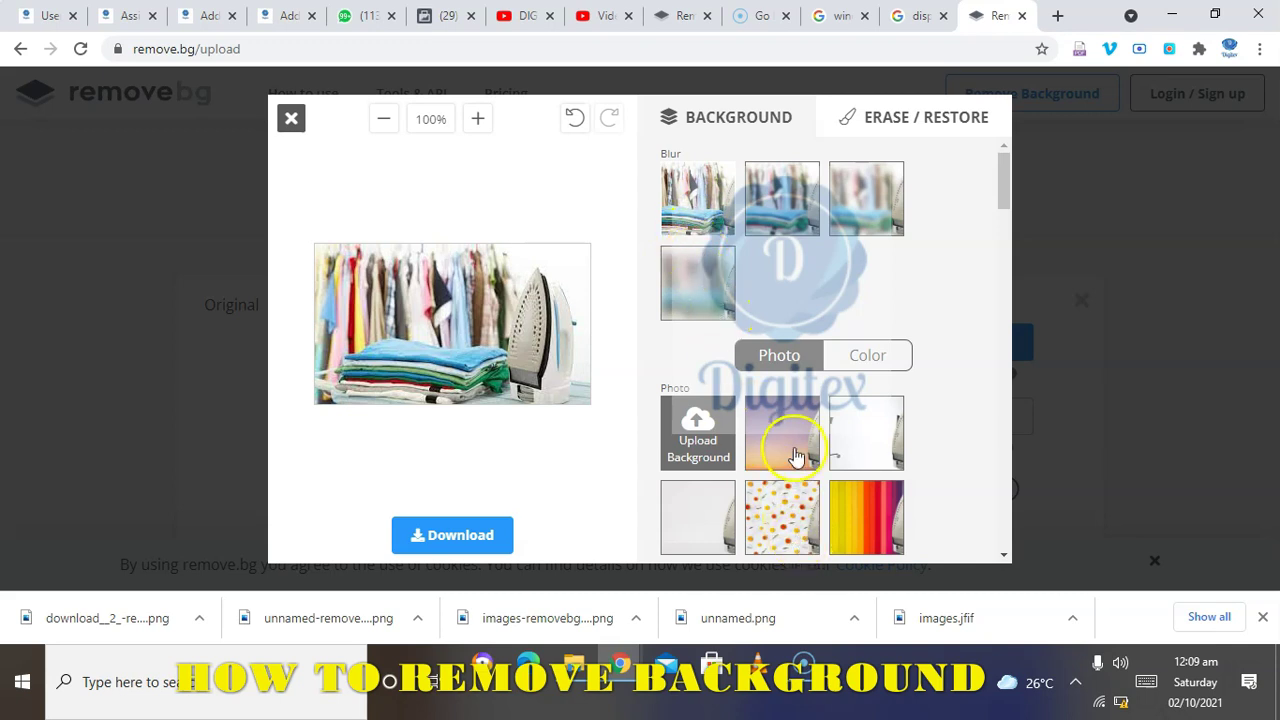
pyautogui.scroll(-8, 795, 455)
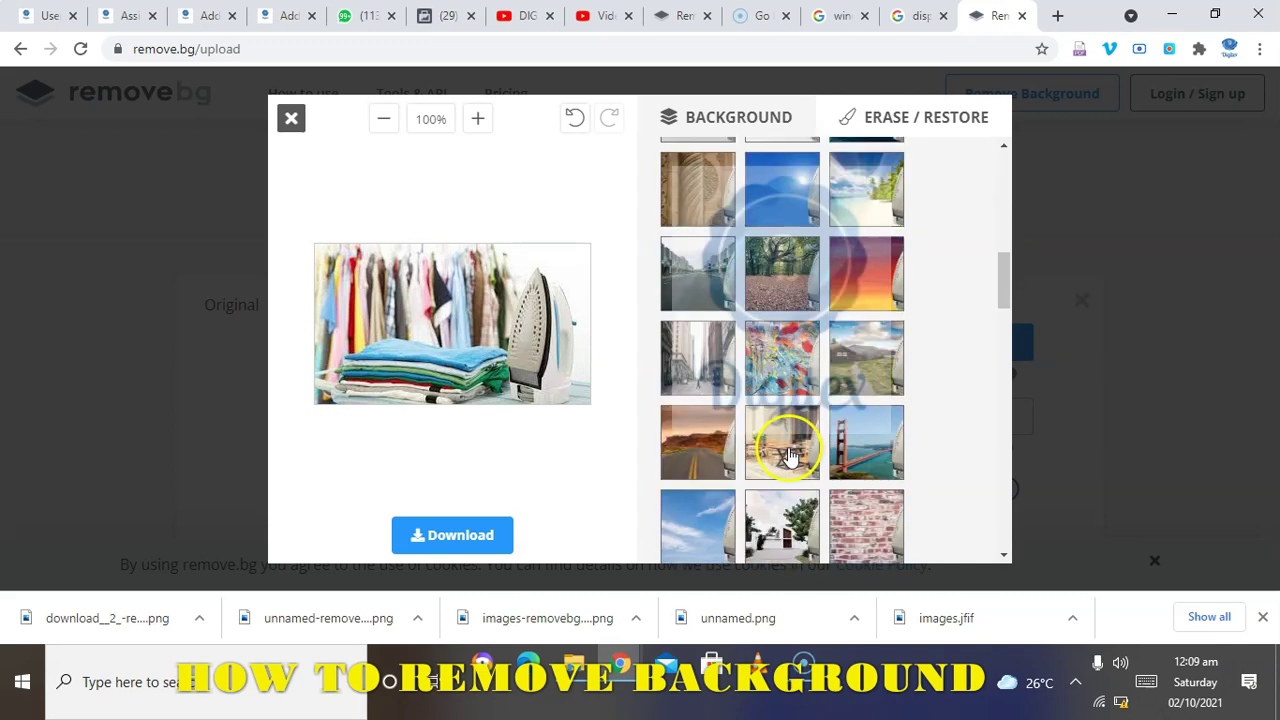
pyautogui.scroll(-10, 790, 455)
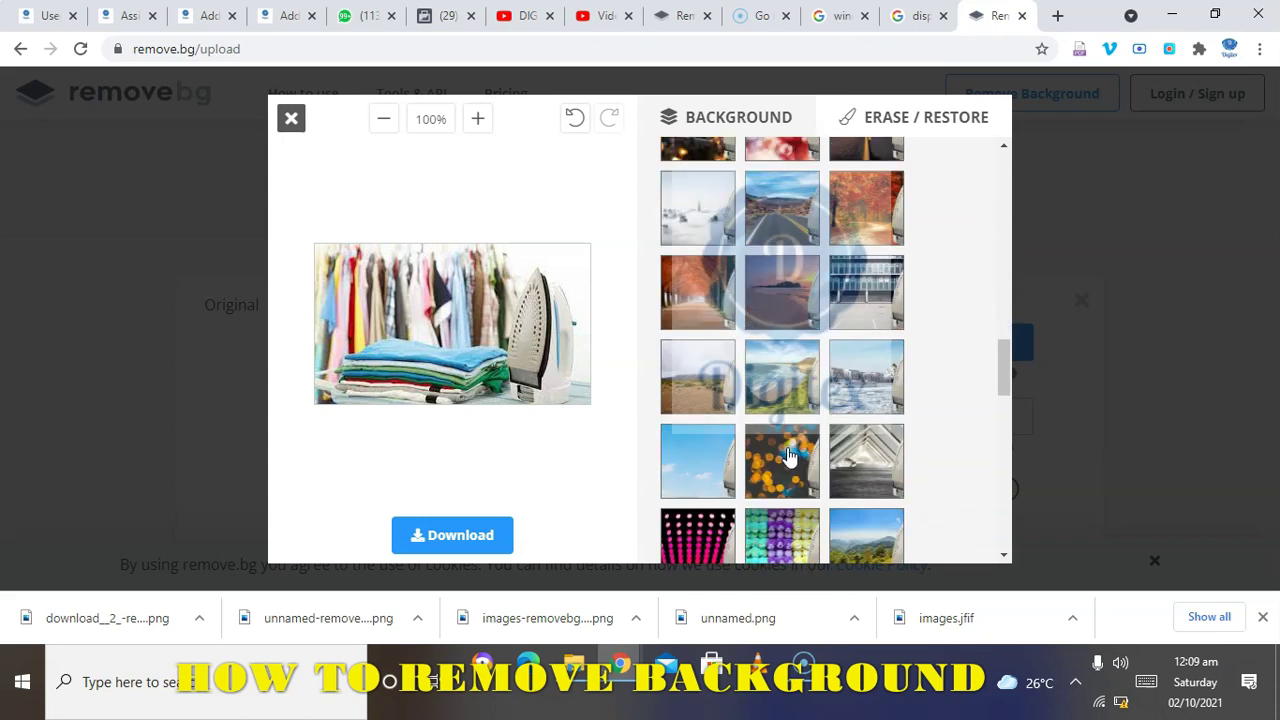
pyautogui.scroll(5, 640, 243)
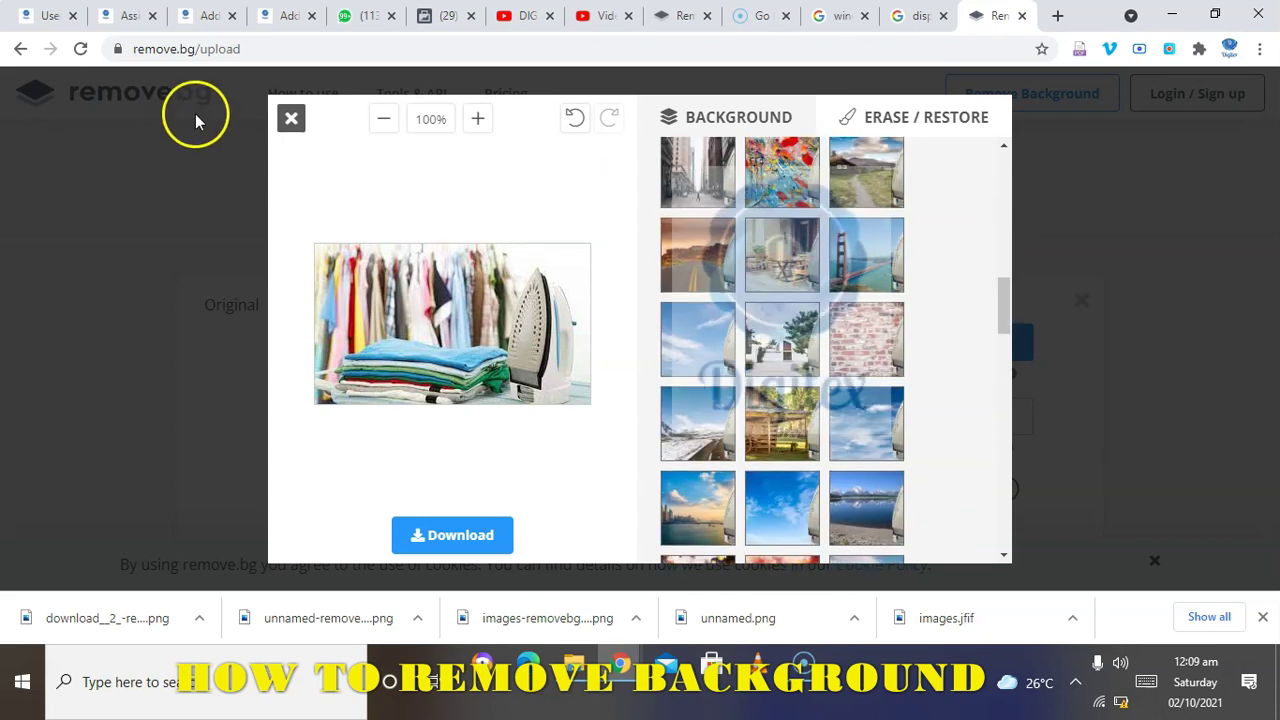
pyautogui.click(292, 121)
# Step: Upload the 'download' photo of the woman with the laundry basket for background removal
pyautogui.click(630, 164)
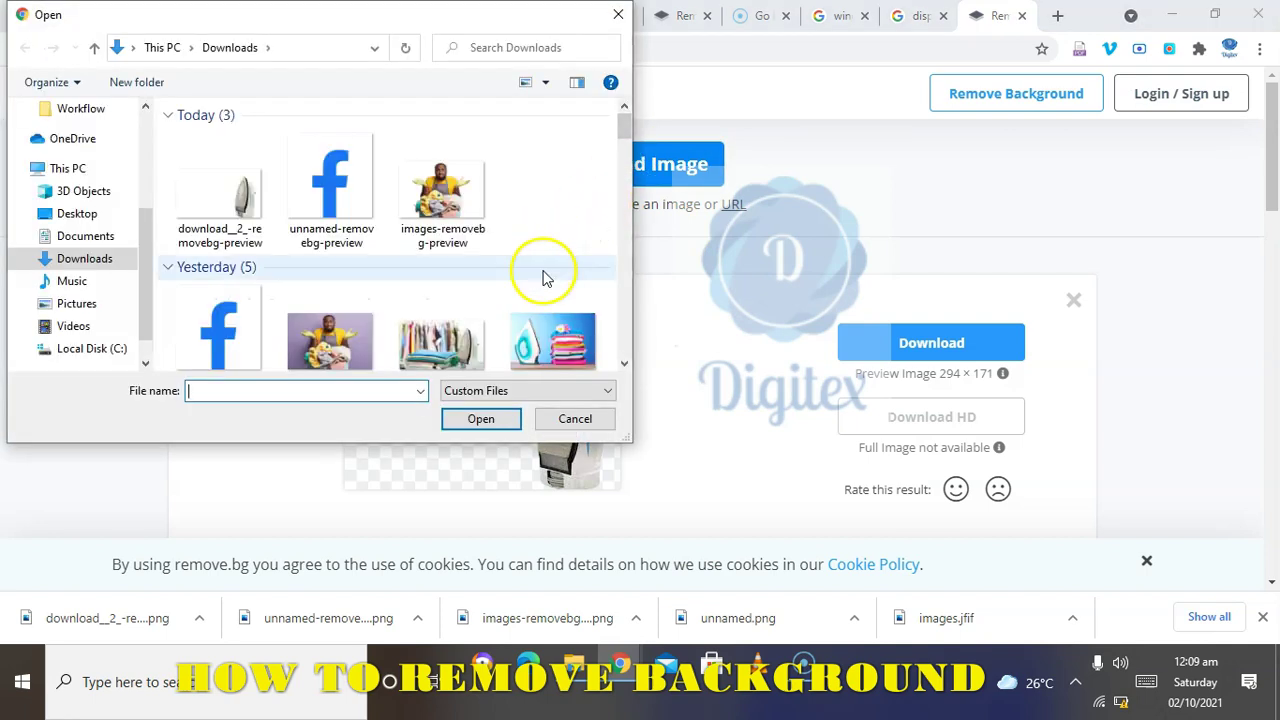
pyautogui.scroll(-2, 543, 275)
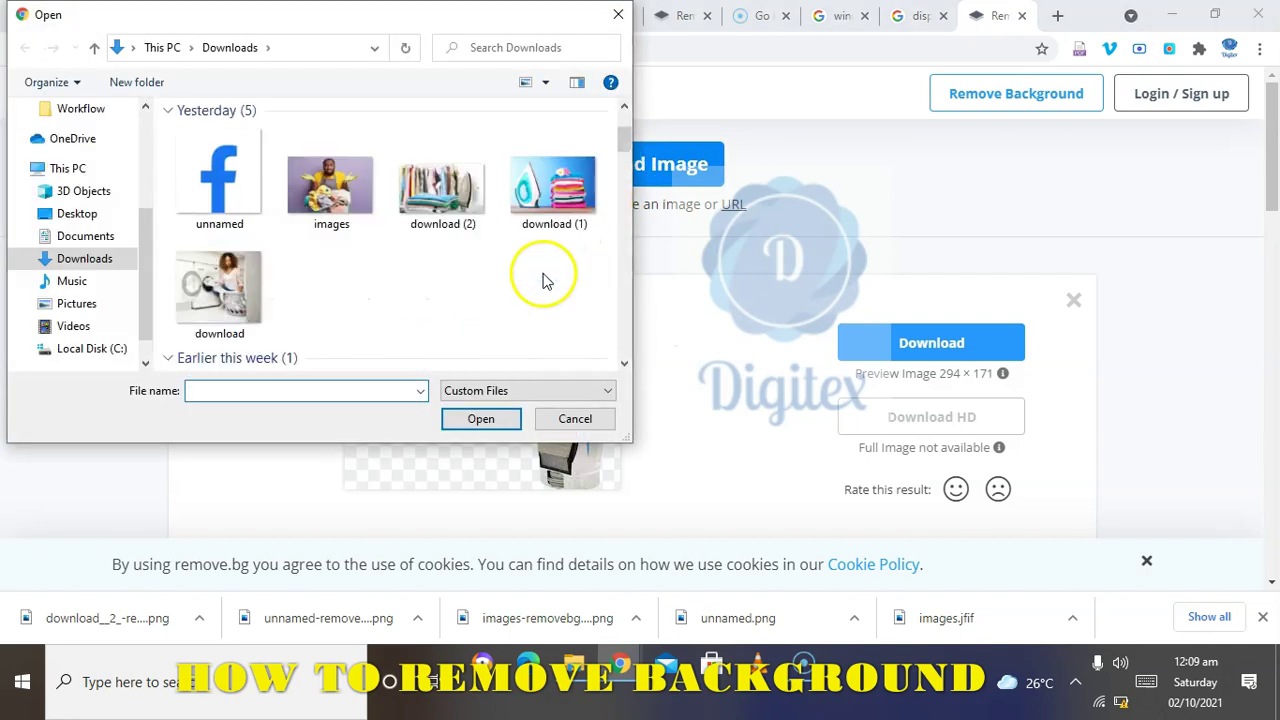
pyautogui.click(250, 322)
pyautogui.click(470, 421)
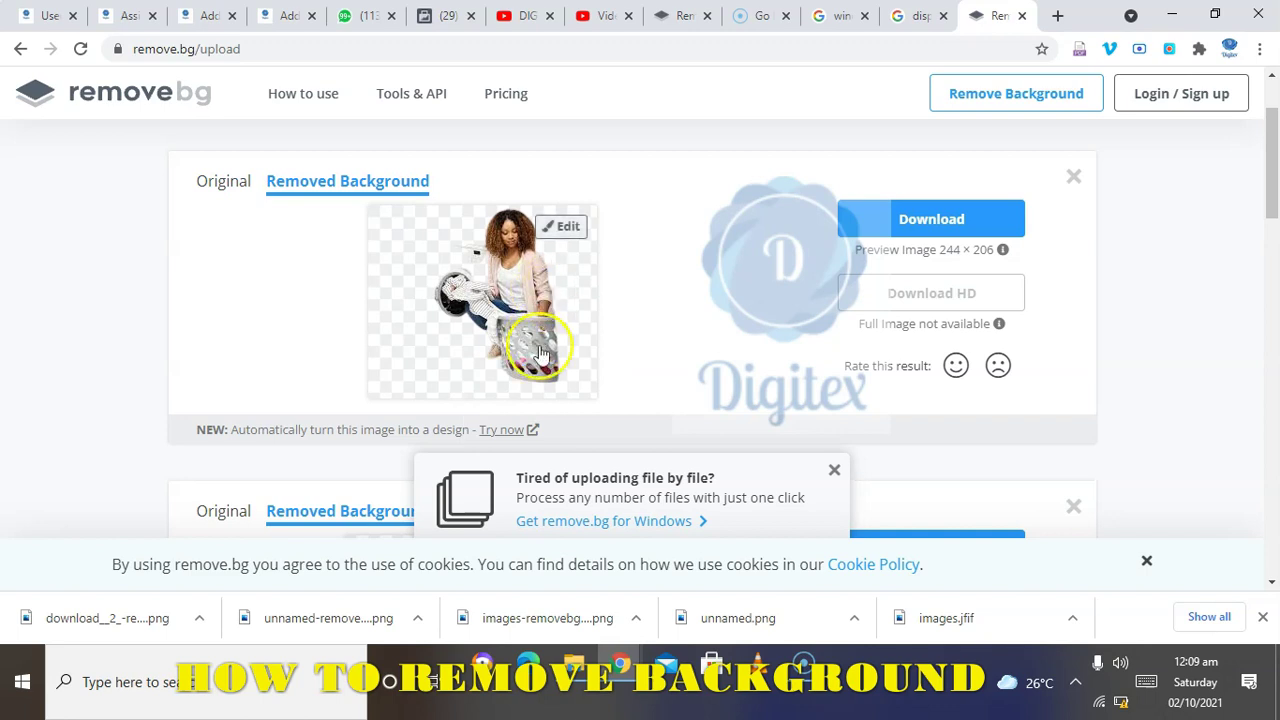
# Step: Save the woman's 244 × 206 transparent preview as download-removebg-preview.png
pyautogui.click(920, 220)
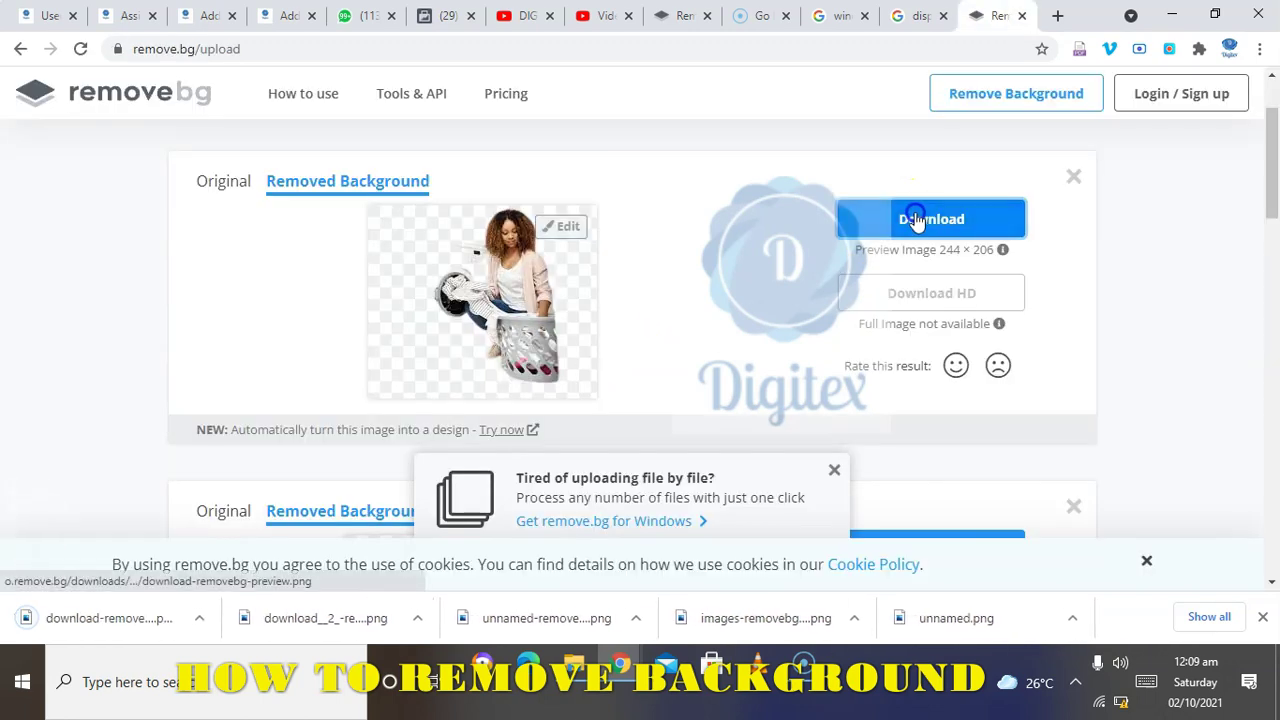
pyautogui.click(906, 218)
pyautogui.click(903, 216)
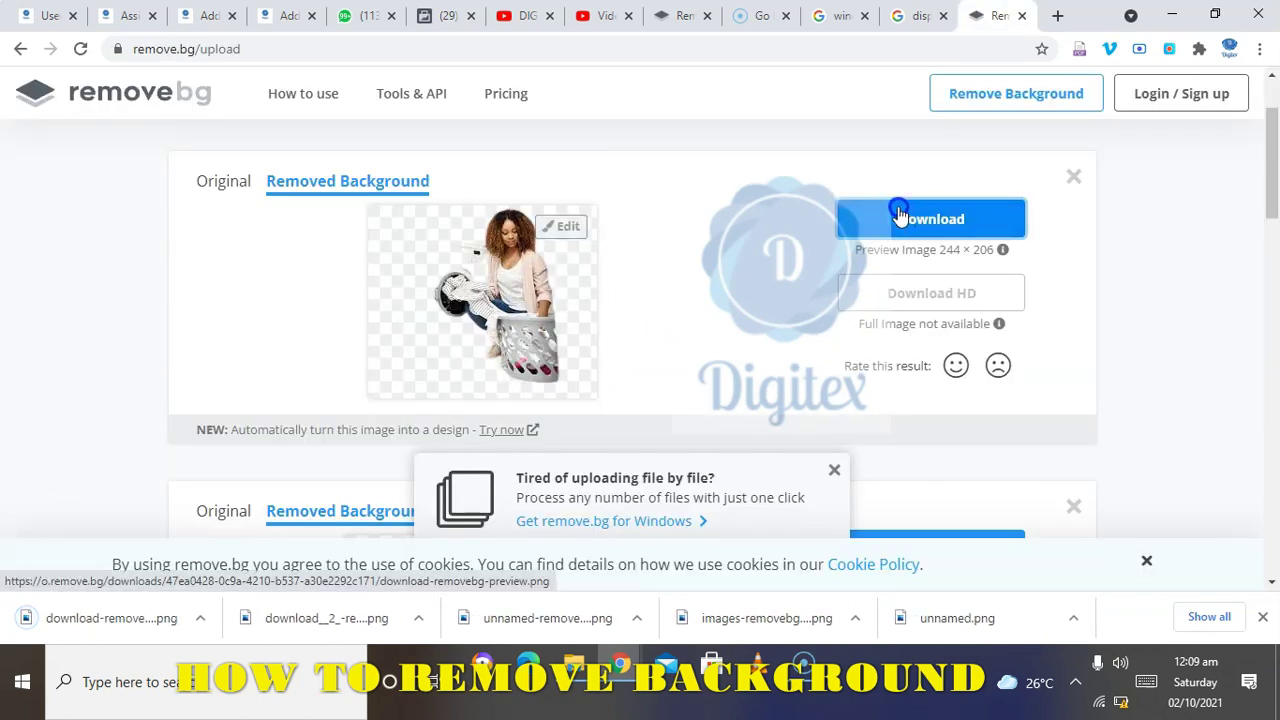